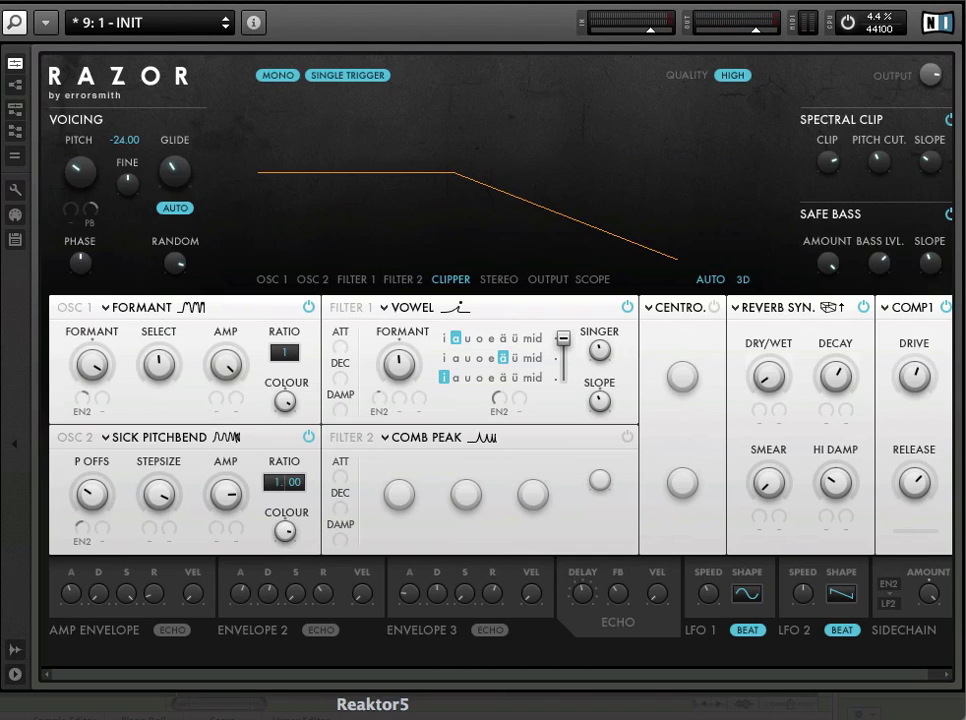
Step: Browse the Bass and Errorsmith preset banks and start from the blank INIT patch
{"action": "left_click", "coordinate": [182, 31]}
{"action": "mouse_move", "coordinate": [185, 35]}
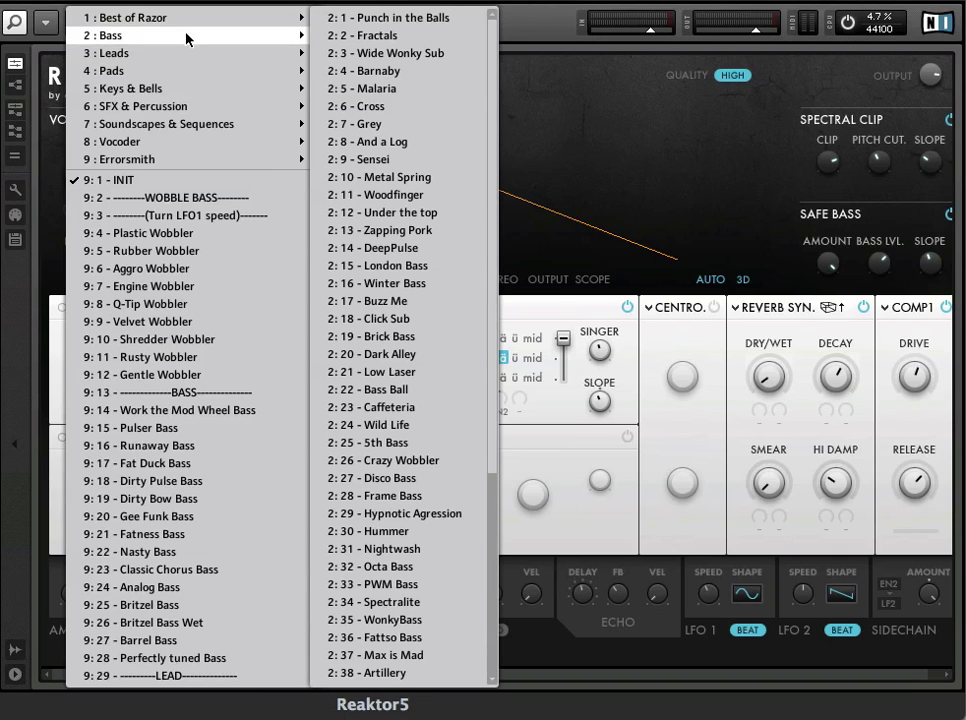
{"action": "mouse_move", "coordinate": [300, 159]}
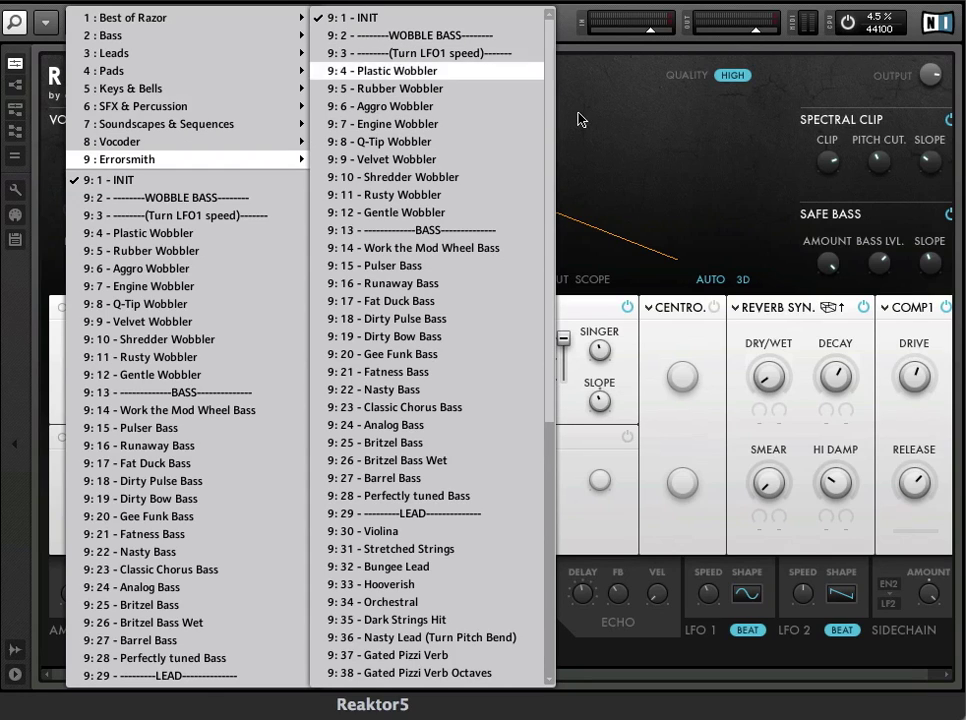
{"action": "left_click", "coordinate": [590, 140]}
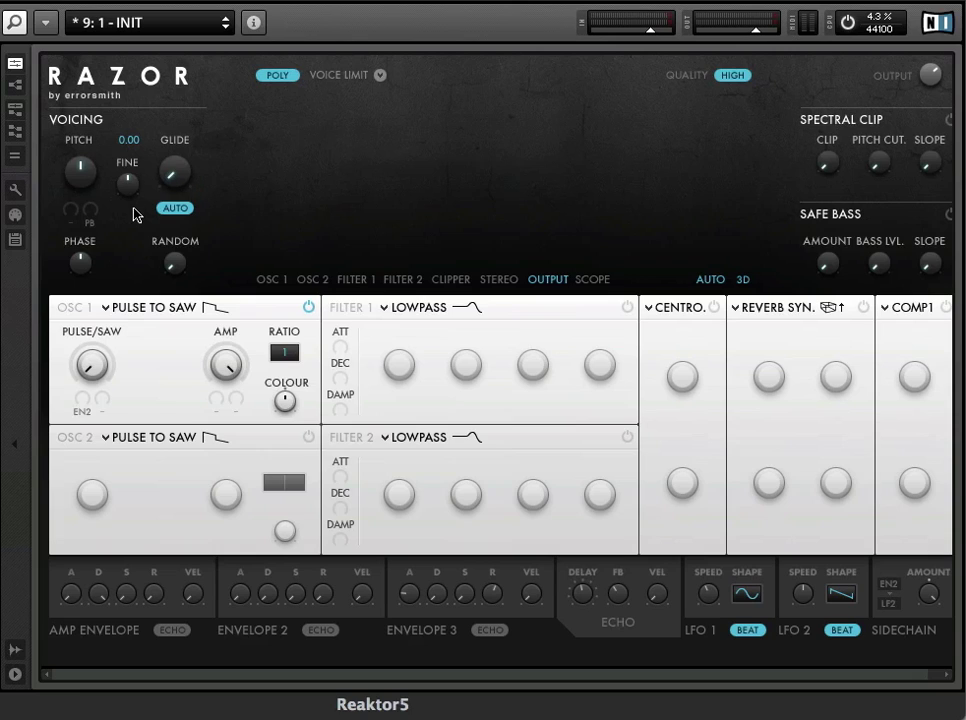
Step: Set the voicing pitch to -24.00, the glide to 21.5 and the random amount to maximum
{"action": "left_click_drag", "start_coordinate": [84, 170], "coordinate": [104, 213]}
{"action": "left_click_drag", "start_coordinate": [181, 185], "coordinate": [162, 140]}
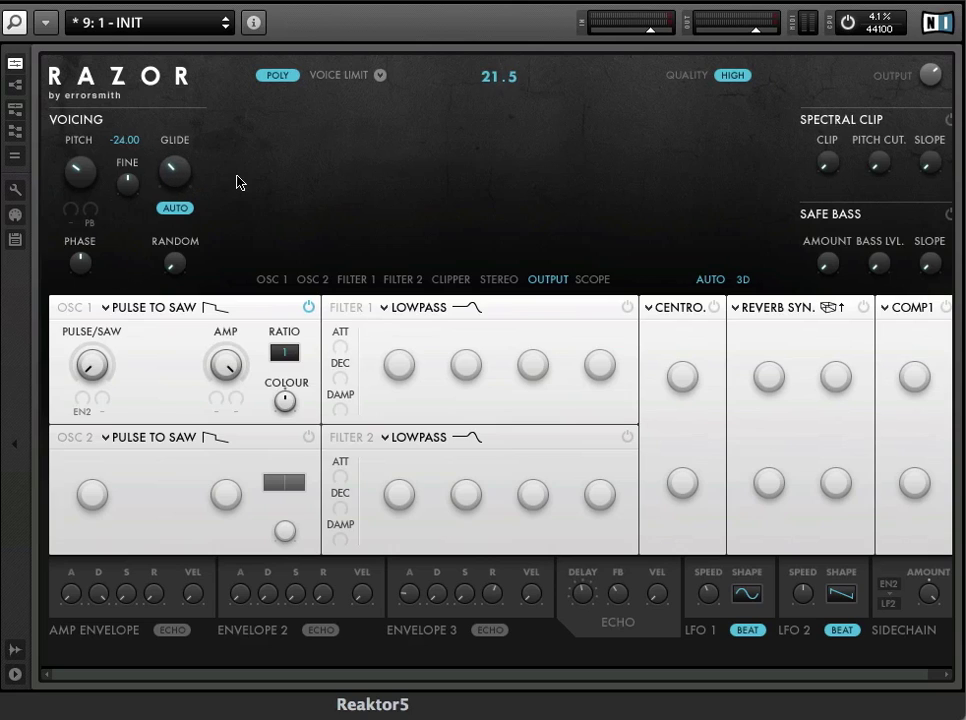
{"action": "left_click", "coordinate": [173, 263]}
Step: Change oscillator 1 to the Formant type and turn its formant and colour up high
{"action": "left_click", "coordinate": [187, 310]}
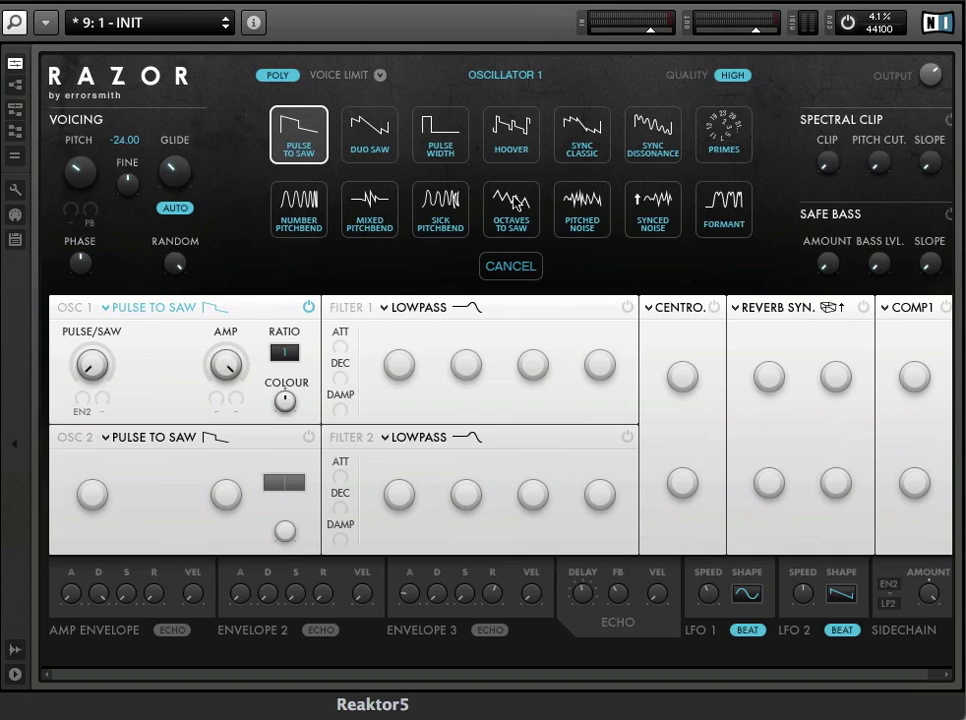
{"action": "left_click", "coordinate": [731, 213]}
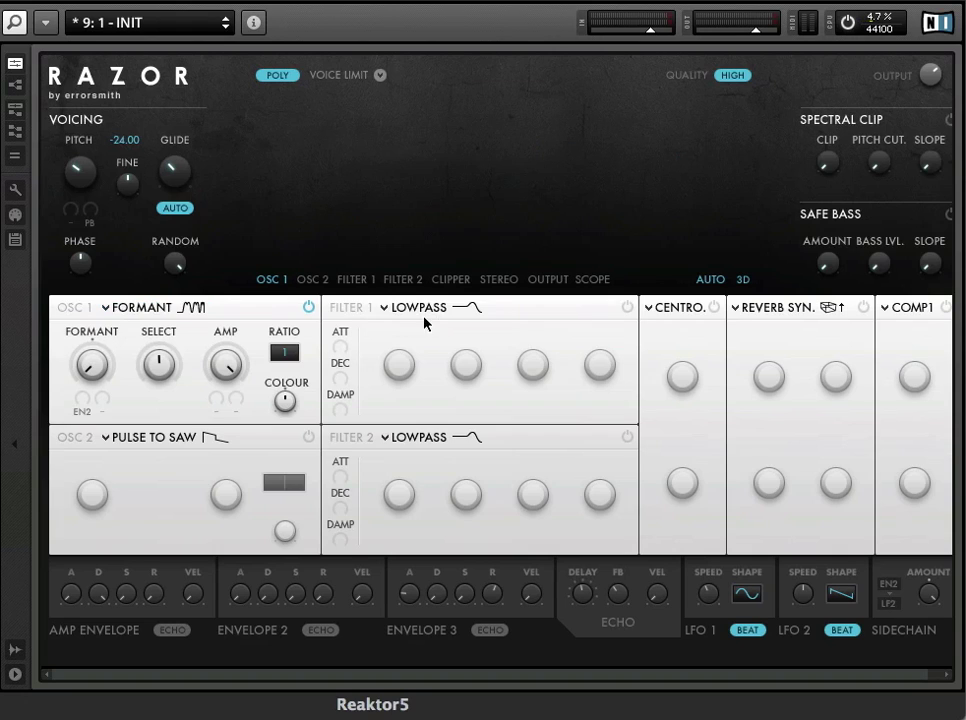
{"action": "left_click_drag", "start_coordinate": [282, 405], "coordinate": [270, 323]}
Step: Switch on oscillator 2 with the Sick Pitchbend type and raise its pitch offset to about a third
{"action": "left_click", "coordinate": [178, 440]}
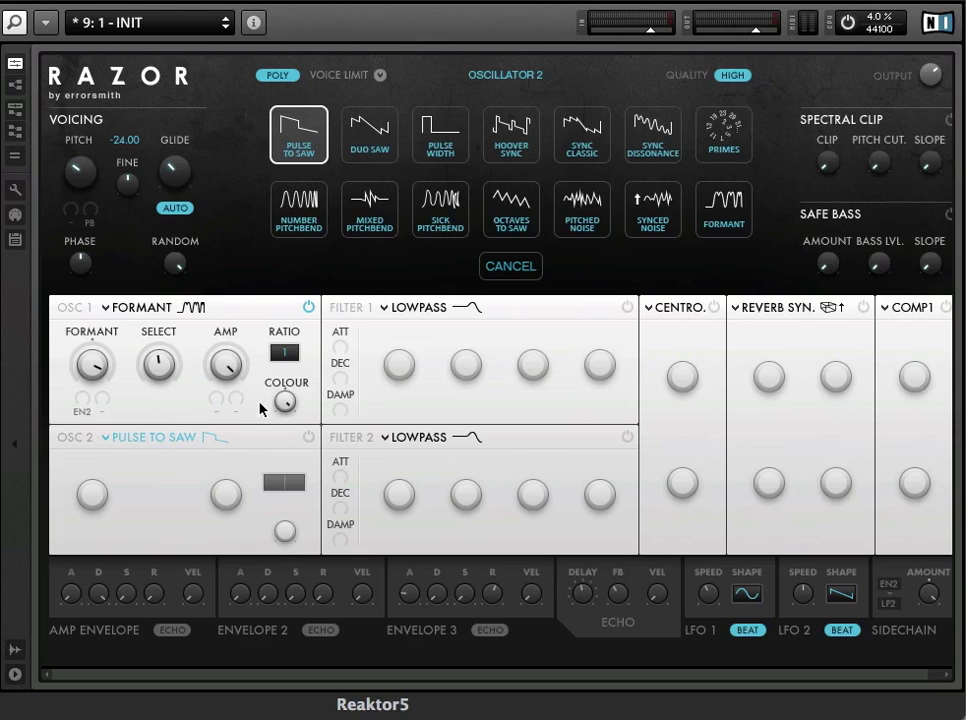
{"action": "left_click", "coordinate": [436, 222]}
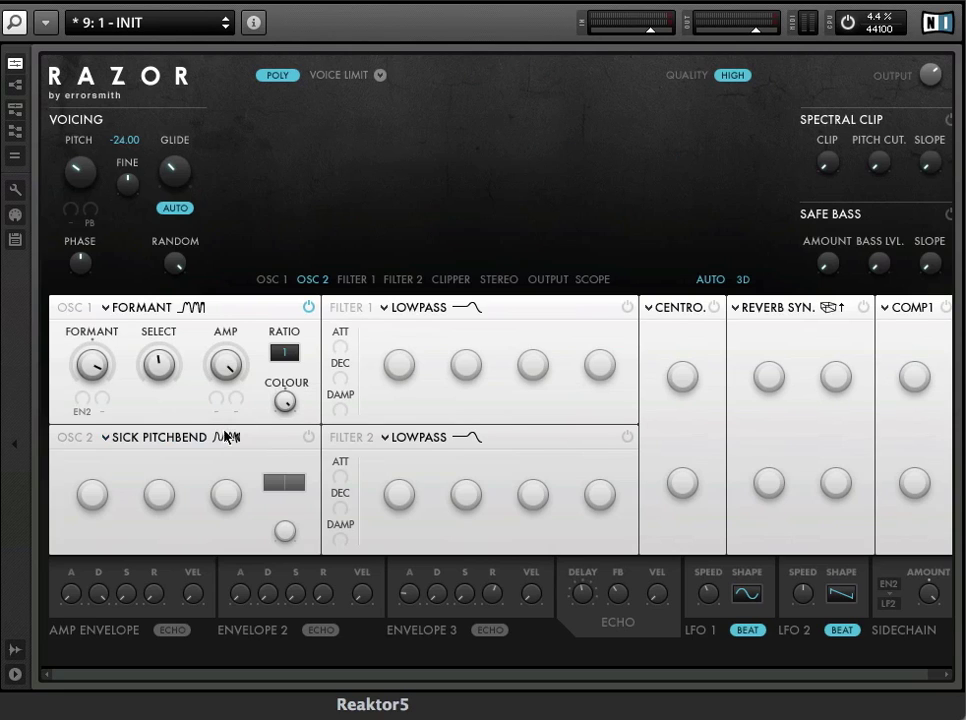
{"action": "left_click", "coordinate": [308, 438]}
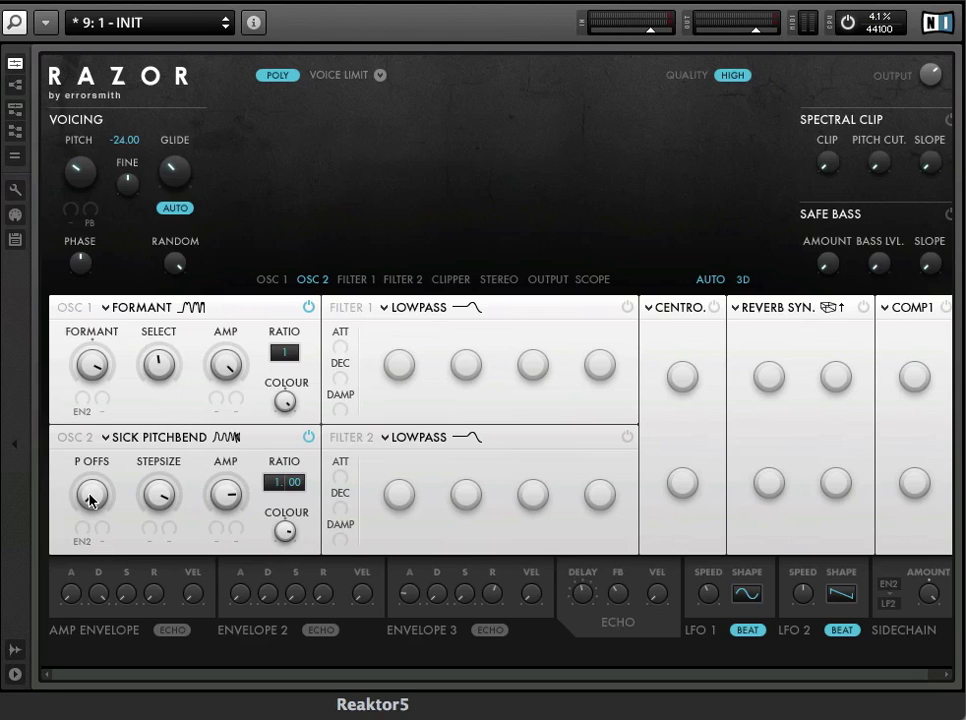
{"action": "left_click_drag", "start_coordinate": [90, 500], "coordinate": [90, 494]}
Step: Switch on filter 1 with the Vowel type, choose ä as the middle vowel and try the vowel slider down to -1 and back
{"action": "left_click", "coordinate": [627, 309]}
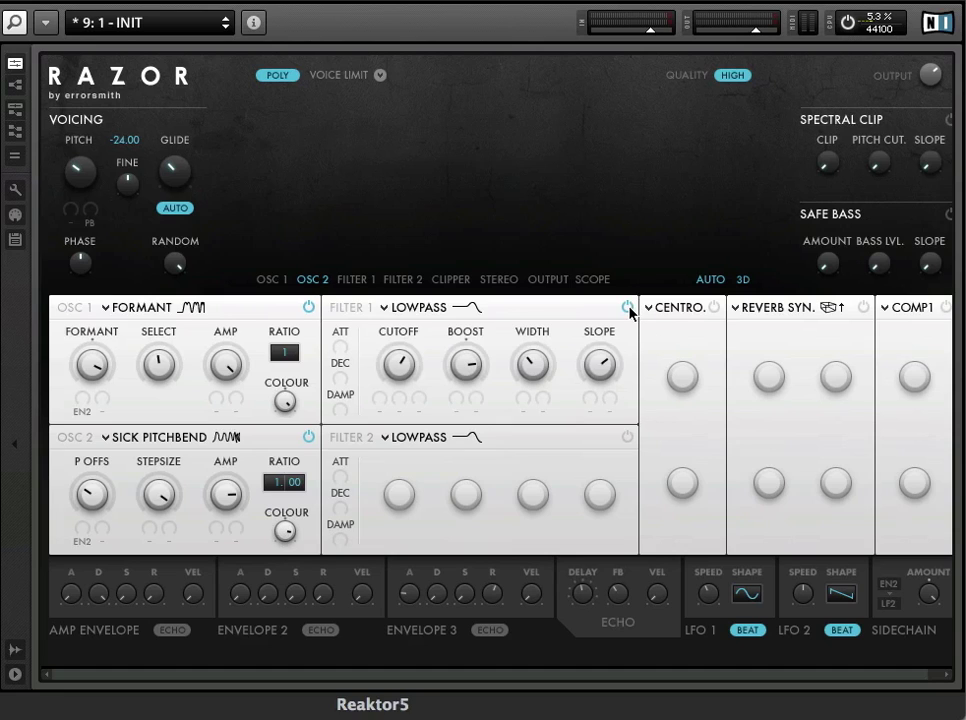
{"action": "left_click", "coordinate": [487, 316]}
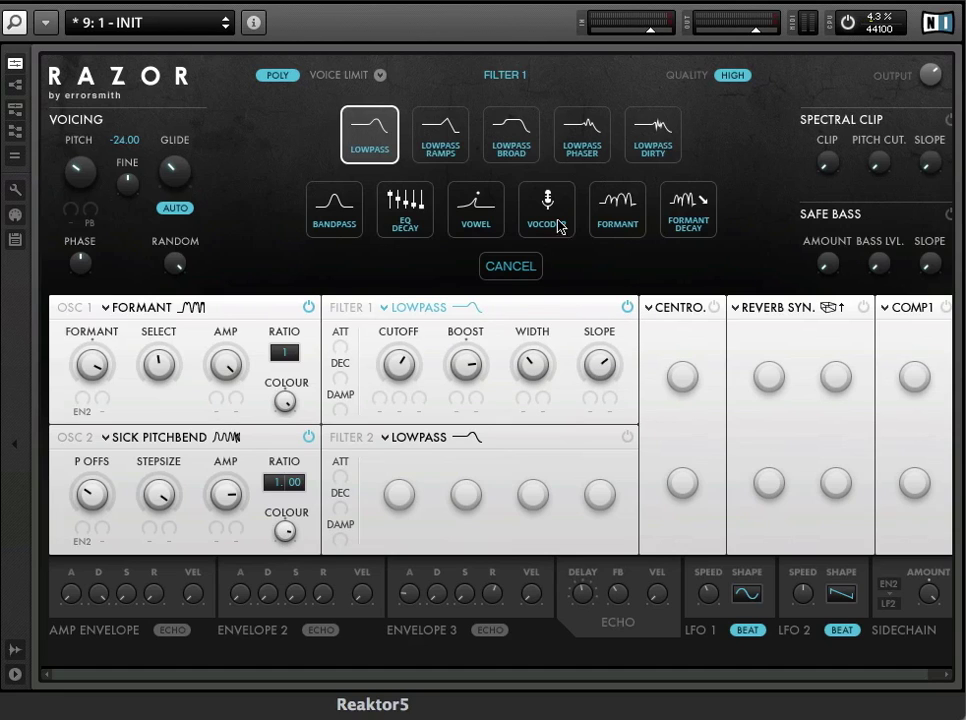
{"action": "left_click", "coordinate": [480, 222]}
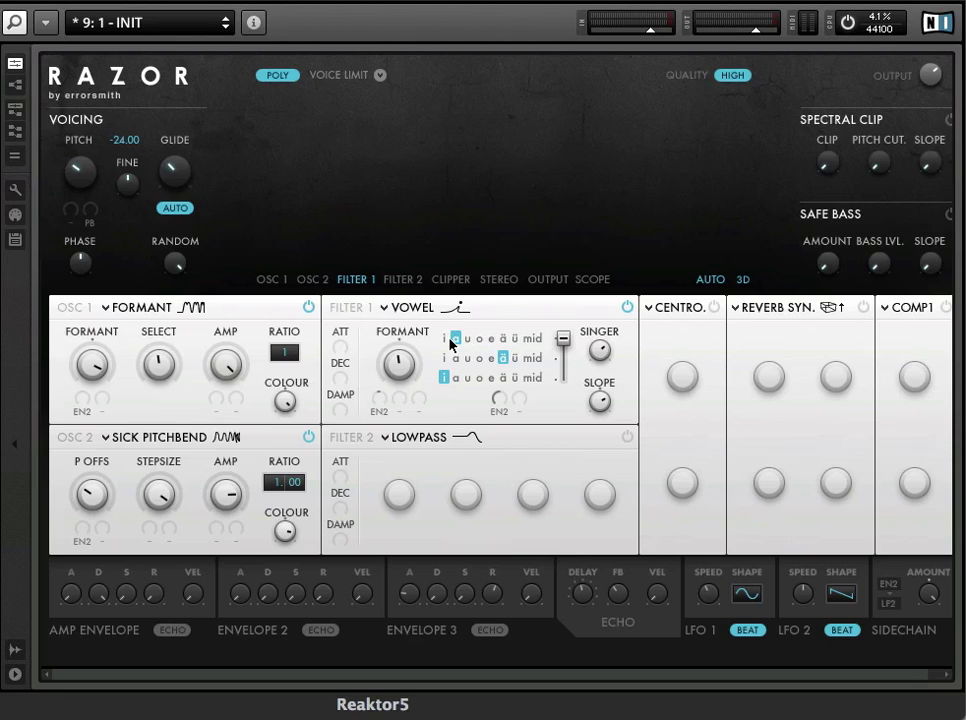
{"action": "left_click", "coordinate": [502, 358]}
{"action": "left_click_drag", "start_coordinate": [562, 343], "coordinate": [560, 530]}
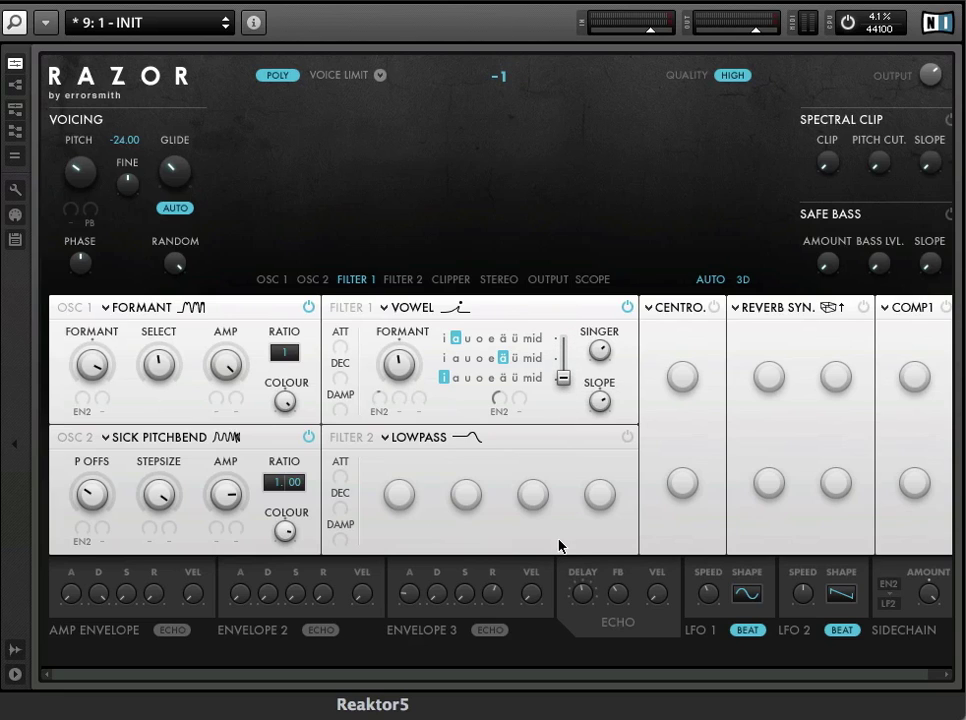
{"action": "left_click_drag", "start_coordinate": [563, 378], "coordinate": [558, 334]}
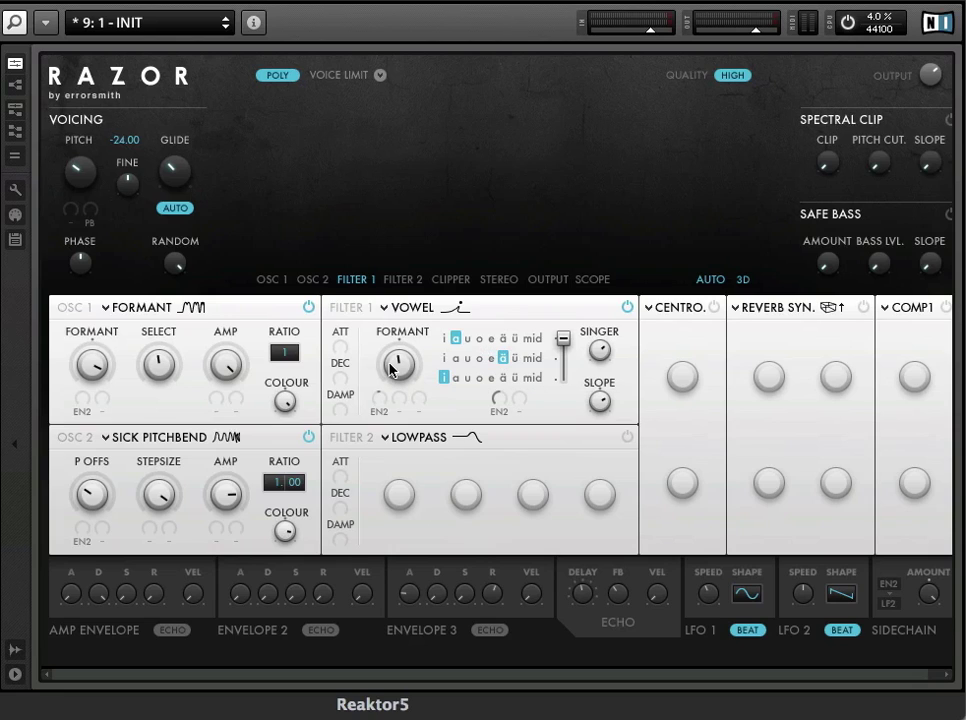
Step: Adjust the Vowel filter's formant slightly, raise its singer to maximum and set its slope just below the midpoint
{"action": "mouse_move", "coordinate": [392, 368]}
{"action": "left_click_drag", "start_coordinate": [392, 368], "coordinate": [391, 369]}
{"action": "mouse_move", "coordinate": [596, 398]}
{"action": "left_click_drag", "start_coordinate": [596, 398], "coordinate": [572, 405]}
{"action": "left_click_drag", "start_coordinate": [601, 354], "coordinate": [588, 279]}
{"action": "left_click_drag", "start_coordinate": [588, 279], "coordinate": [586, 272]}
{"action": "left_click_drag", "start_coordinate": [600, 399], "coordinate": [593, 543]}
{"action": "left_click_drag", "start_coordinate": [603, 412], "coordinate": [539, 190]}
{"action": "left_click_drag", "start_coordinate": [603, 402], "coordinate": [597, 474]}
Step: Raise the attack and release of both the amp envelope and Envelope 2
{"action": "left_click_drag", "start_coordinate": [76, 603], "coordinate": [67, 543]}
{"action": "left_click_drag", "start_coordinate": [152, 604], "coordinate": [155, 586]}
{"action": "left_click_drag", "start_coordinate": [240, 593], "coordinate": [278, 515]}
{"action": "left_click_drag", "start_coordinate": [321, 603], "coordinate": [316, 561]}
Step: Modulate oscillator 1's formant with Envelope 2 by an amount of 37, and set Envelope 2's amount on oscillator 2's pitch offset
{"action": "left_click", "coordinate": [83, 414]}
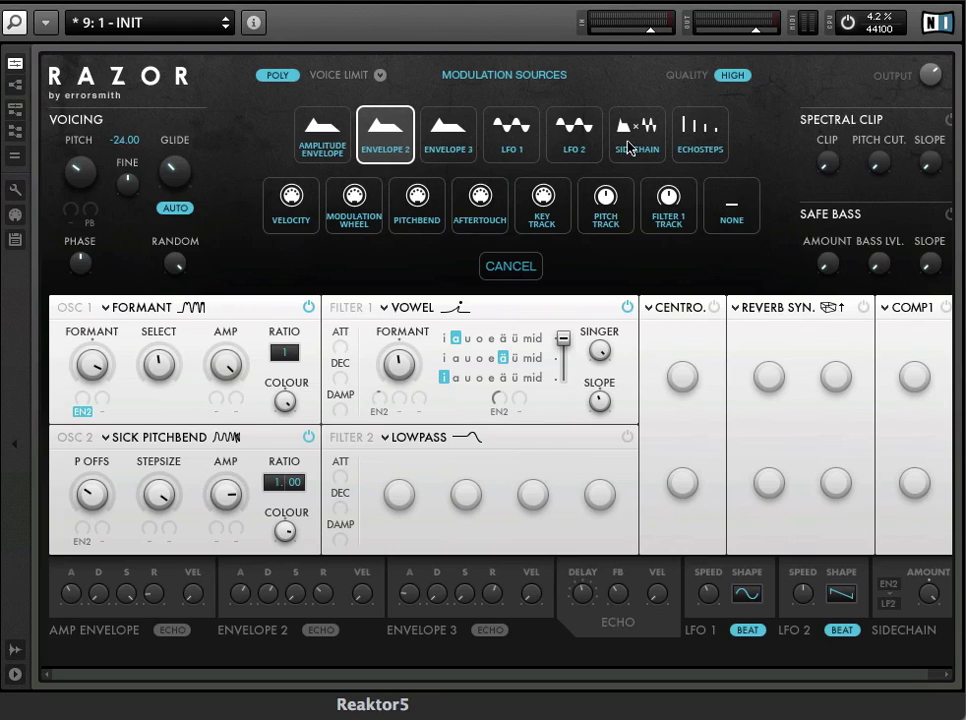
{"action": "left_click", "coordinate": [392, 137]}
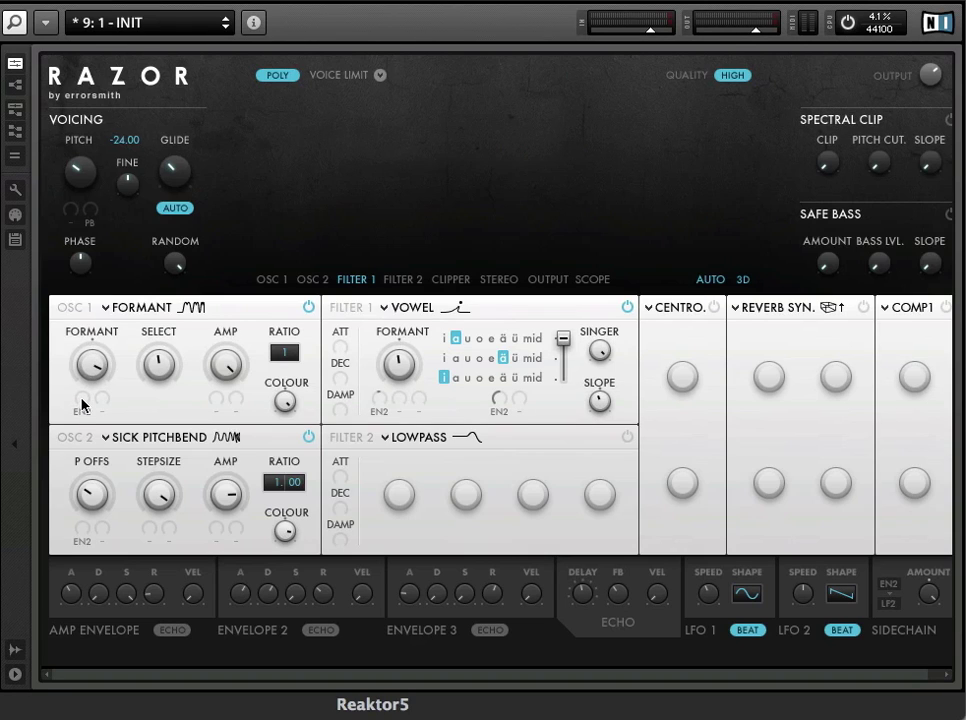
{"action": "left_click_drag", "start_coordinate": [82, 404], "coordinate": [91, 358]}
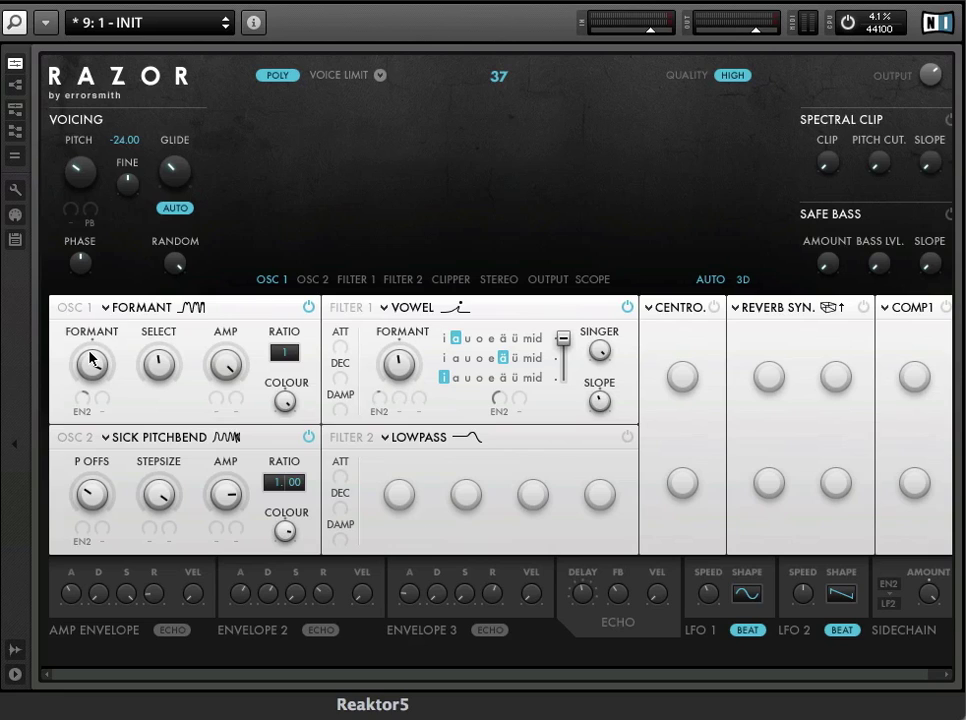
{"action": "left_click_drag", "start_coordinate": [90, 358], "coordinate": [90, 354]}
{"action": "left_click_drag", "start_coordinate": [82, 530], "coordinate": [68, 597]}
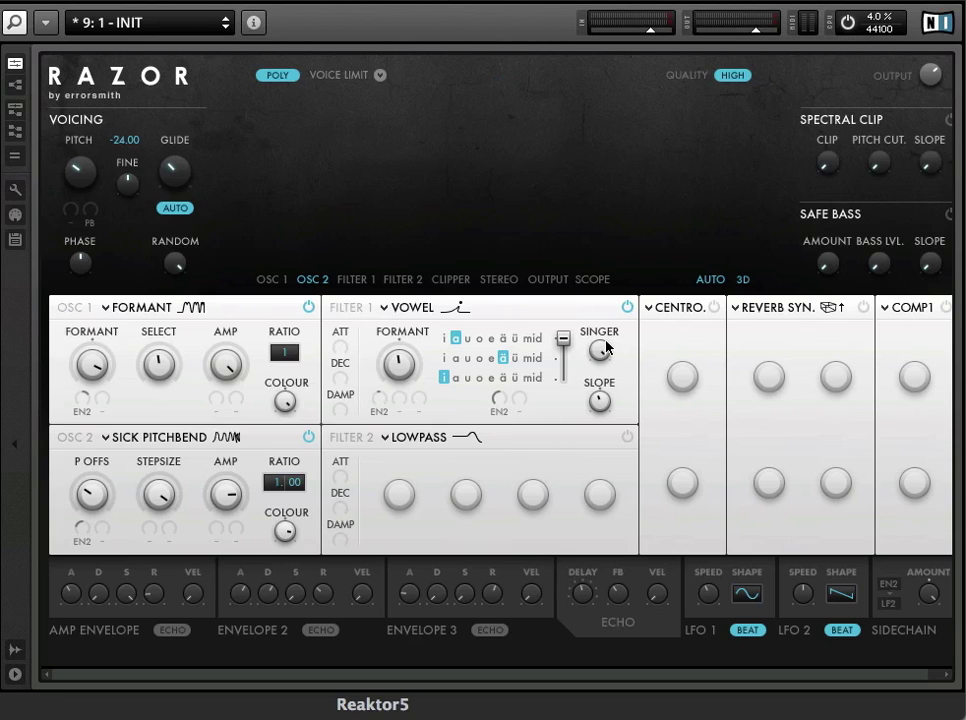
Step: Set the vowel slider to 1, assign Envelope 2 to the vowel position and adjust the vowel and formant modulation amounts
{"action": "left_click_drag", "start_coordinate": [563, 338], "coordinate": [517, 287]}
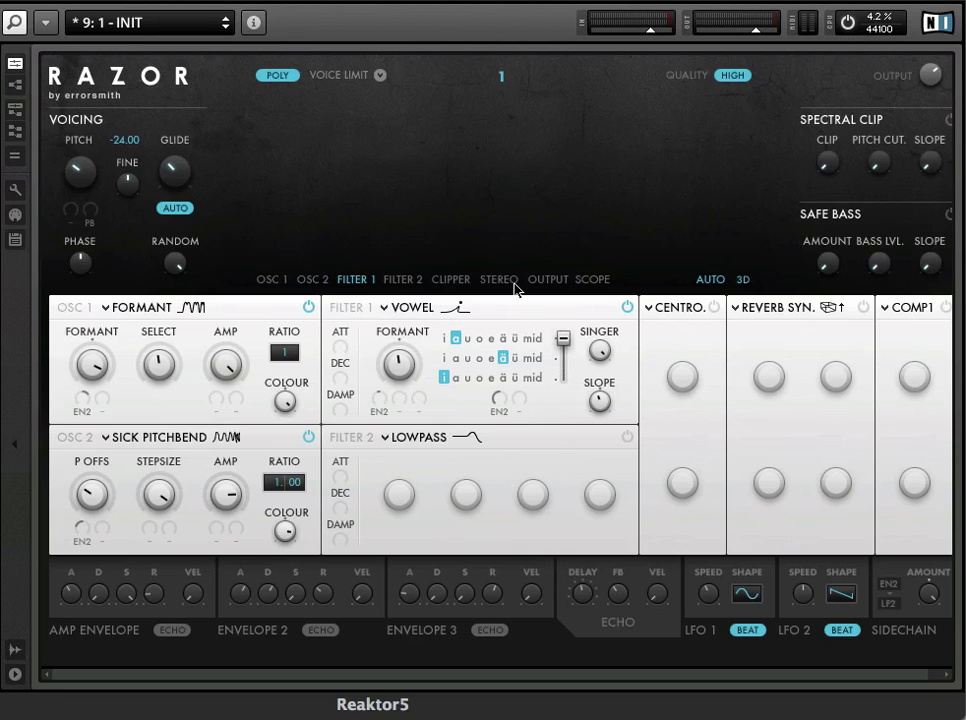
{"action": "left_click", "coordinate": [499, 410]}
{"action": "left_click", "coordinate": [379, 150]}
{"action": "mouse_move", "coordinate": [499, 400]}
{"action": "left_mouse_down"}
{"action": "mouse_move", "coordinate": [507, 308]}
{"action": "mouse_move", "coordinate": [485, 468]}
{"action": "mouse_move", "coordinate": [506, 398]}
{"action": "left_mouse_up"}
{"action": "mouse_move", "coordinate": [562, 341]}
{"action": "left_mouse_down"}
{"action": "mouse_move", "coordinate": [550, 494]}
{"action": "mouse_move", "coordinate": [570, 421]}
{"action": "mouse_move", "coordinate": [567, 333]}
{"action": "mouse_move", "coordinate": [543, 524]}
{"action": "mouse_move", "coordinate": [560, 380]}
{"action": "mouse_move", "coordinate": [558, 425]}
{"action": "mouse_move", "coordinate": [566, 407]}
{"action": "mouse_move", "coordinate": [561, 426]}
{"action": "mouse_move", "coordinate": [566, 326]}
{"action": "left_mouse_up"}
{"action": "left_click", "coordinate": [382, 398]}
{"action": "left_click_drag", "start_coordinate": [382, 398], "coordinate": [384, 392]}
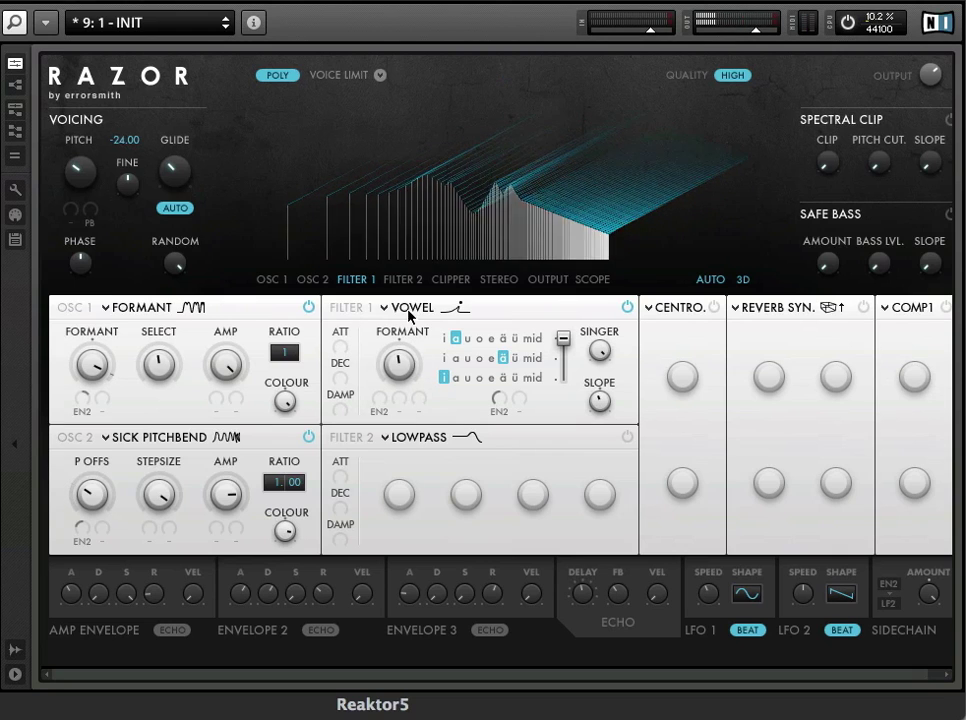
Step: Switch the voice mode to Mono and enable Single Trigger
{"action": "left_click", "coordinate": [278, 75]}
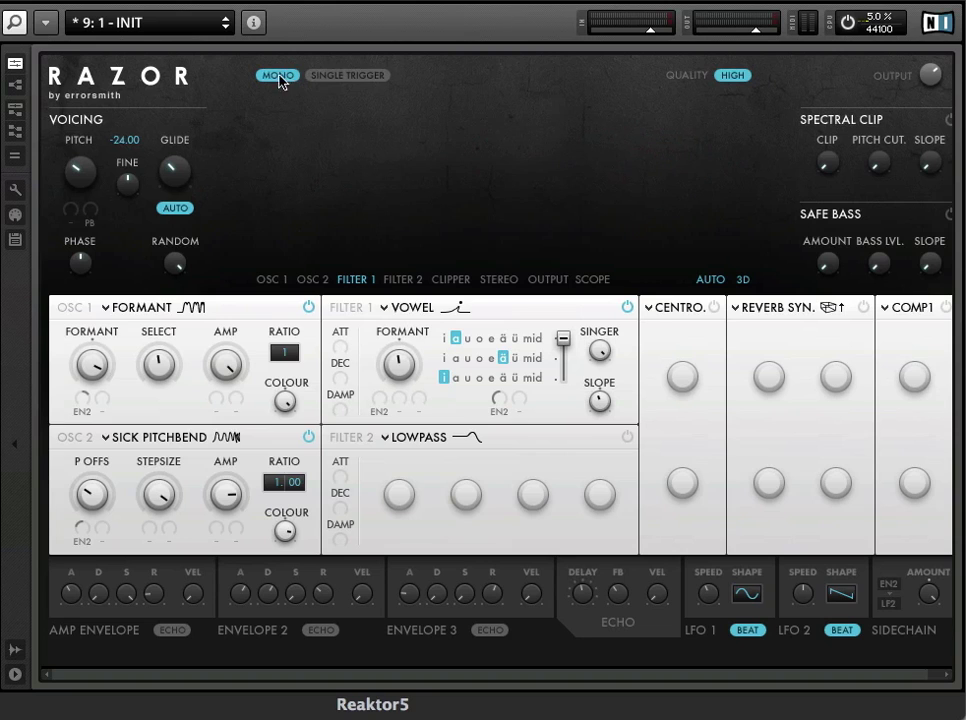
{"action": "left_click", "coordinate": [334, 77]}
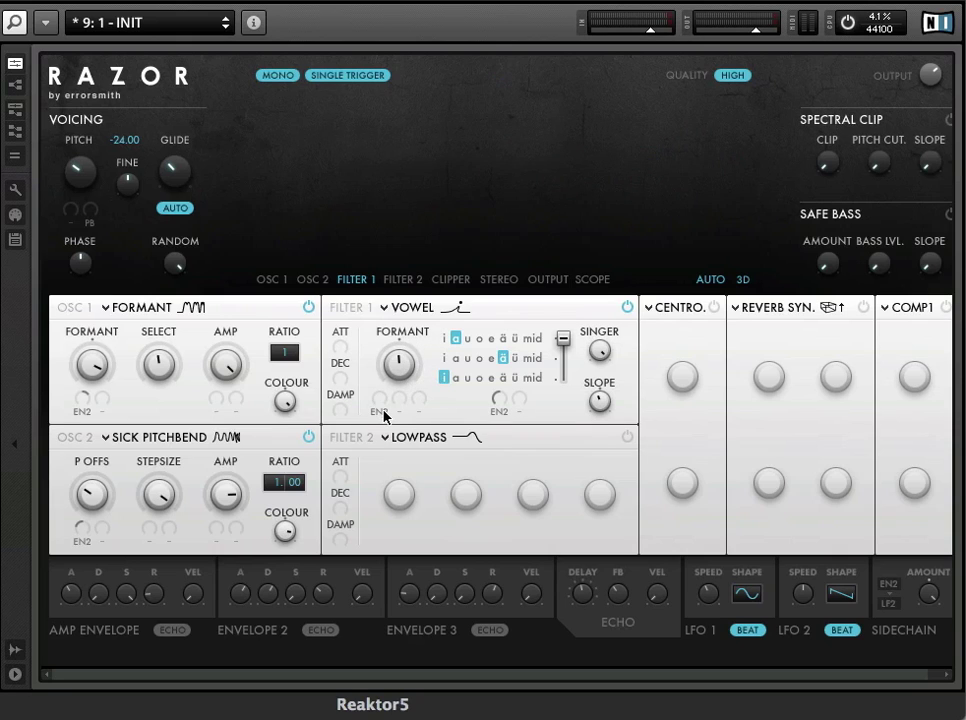
Step: Assign Envelope 2 to filter 1's formant and give it a slight modulation amount
{"action": "left_click", "coordinate": [381, 402]}
{"action": "left_click", "coordinate": [378, 165]}
{"action": "left_click_drag", "start_coordinate": [377, 404], "coordinate": [373, 417]}
Step: Switch on the synced reverb with dry/wet at 0.06, smear at minimum and hi damp raised slightly
{"action": "left_click", "coordinate": [863, 308]}
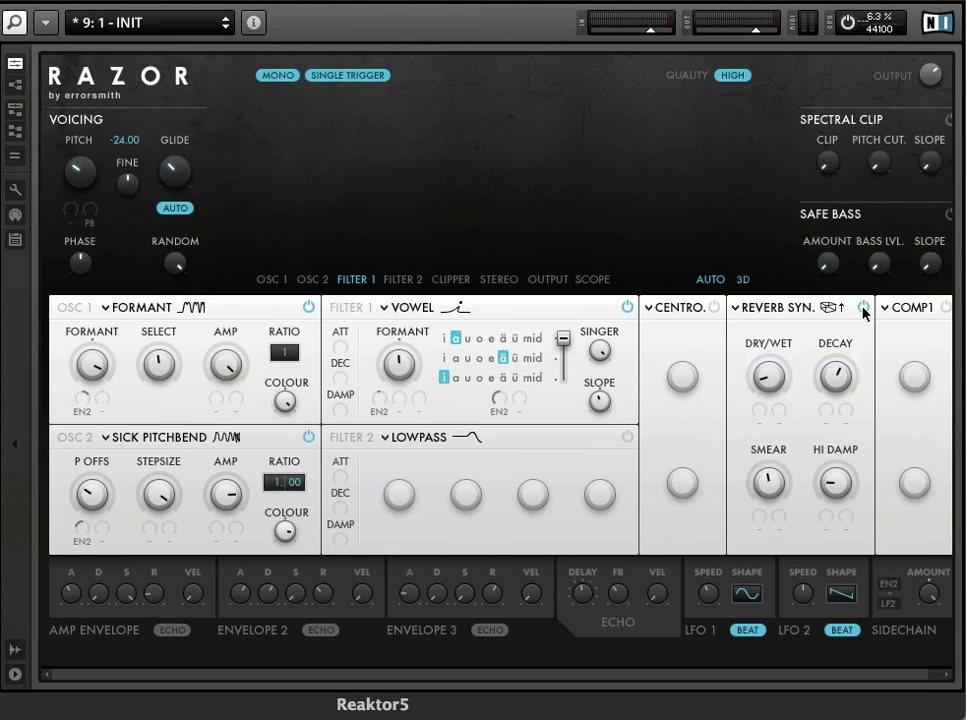
{"action": "left_click_drag", "start_coordinate": [766, 381], "coordinate": [738, 390]}
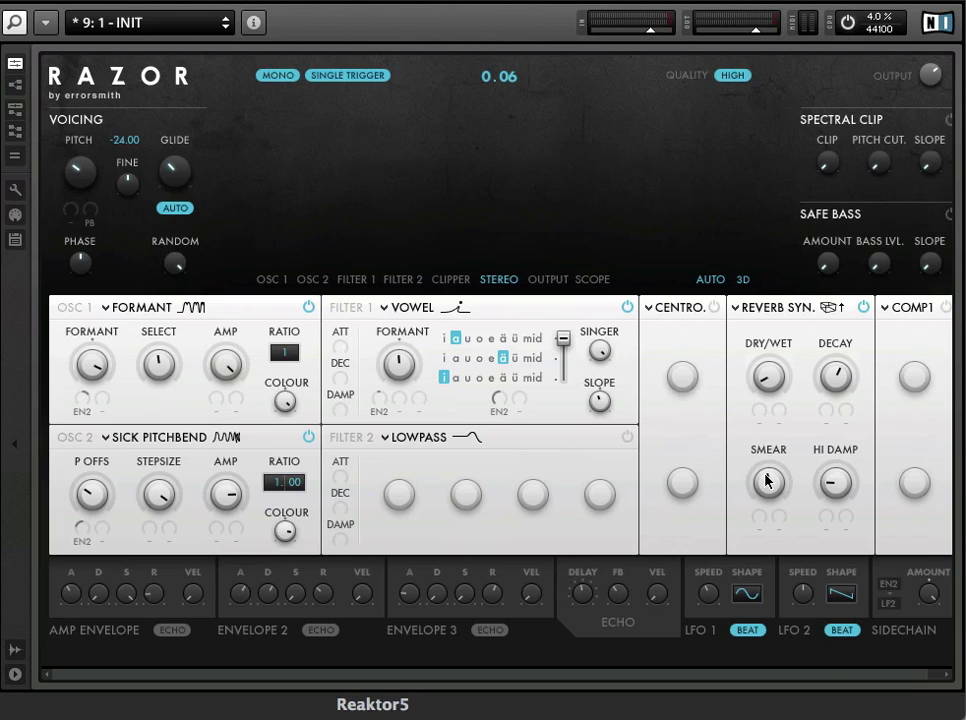
{"action": "left_click_drag", "start_coordinate": [765, 479], "coordinate": [832, 714]}
{"action": "left_click_drag", "start_coordinate": [832, 483], "coordinate": [832, 460]}
Step: Switch on Spectral Clip with clip at 15.5 and pitch cutoff at 50, and raise its slope
{"action": "left_click", "coordinate": [549, 280]}
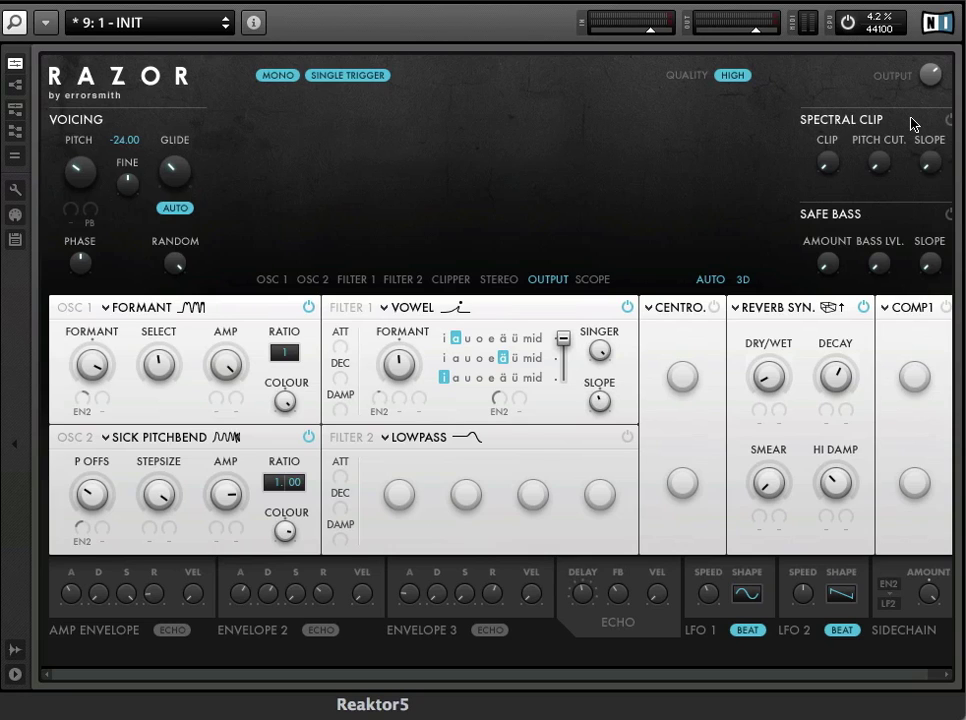
{"action": "left_click", "coordinate": [947, 122]}
{"action": "left_click_drag", "start_coordinate": [829, 168], "coordinate": [829, 77]}
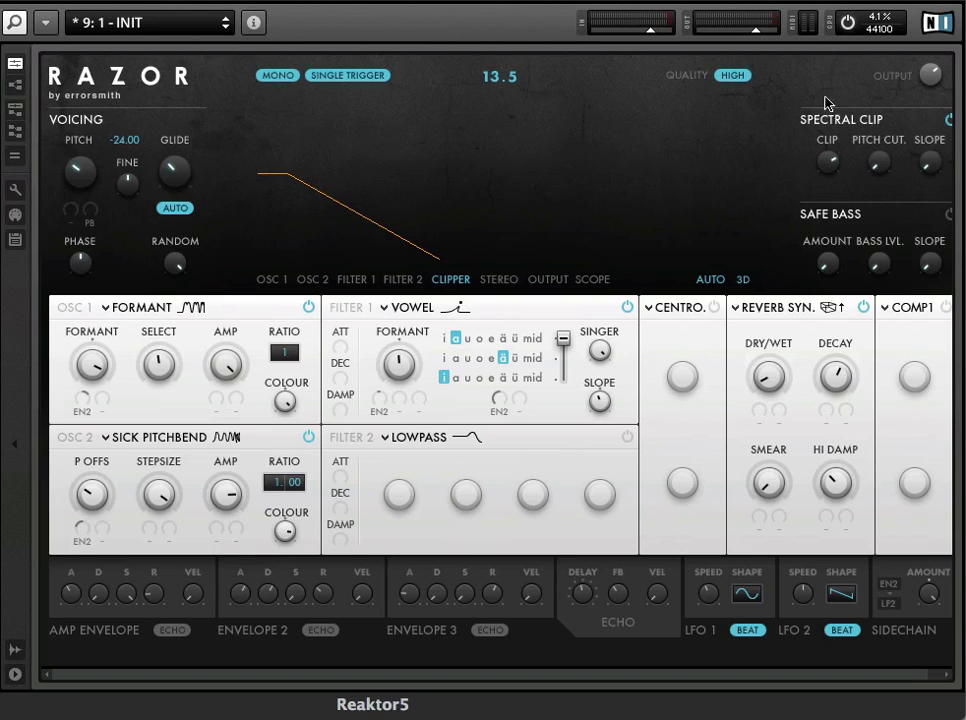
{"action": "left_click_drag", "start_coordinate": [818, 170], "coordinate": [867, 125]}
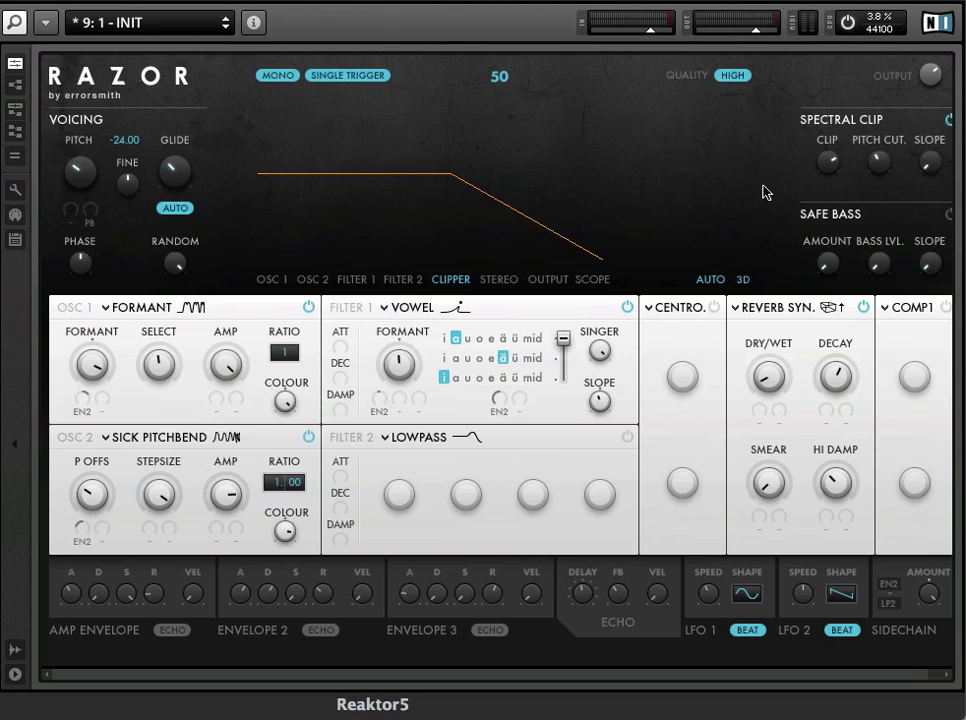
{"action": "left_click_drag", "start_coordinate": [820, 171], "coordinate": [818, 170]}
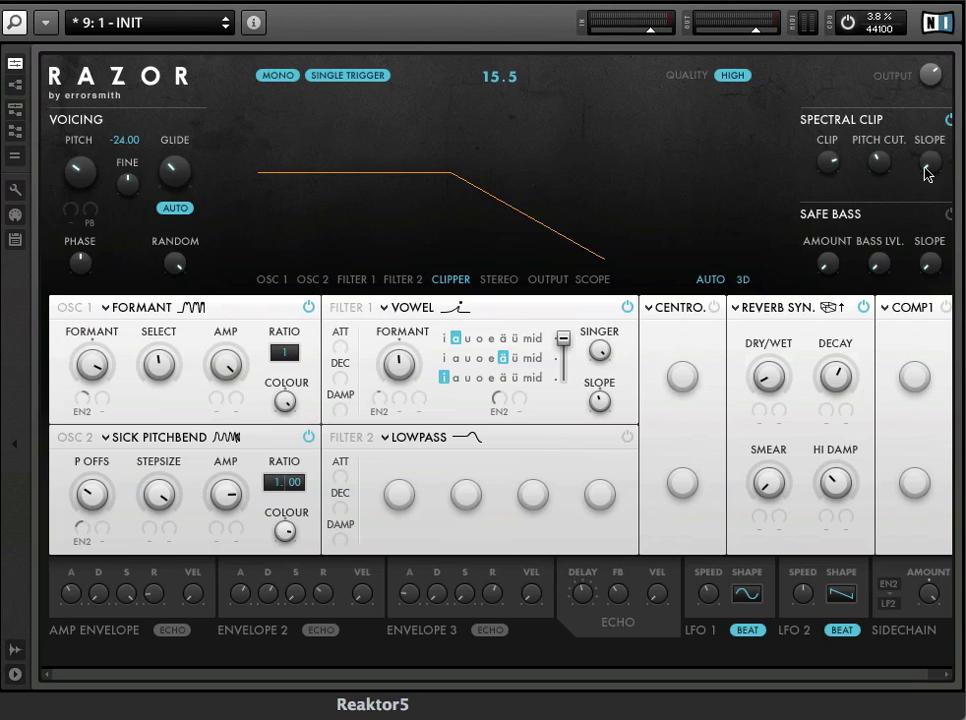
{"action": "left_click_drag", "start_coordinate": [927, 168], "coordinate": [913, 135]}
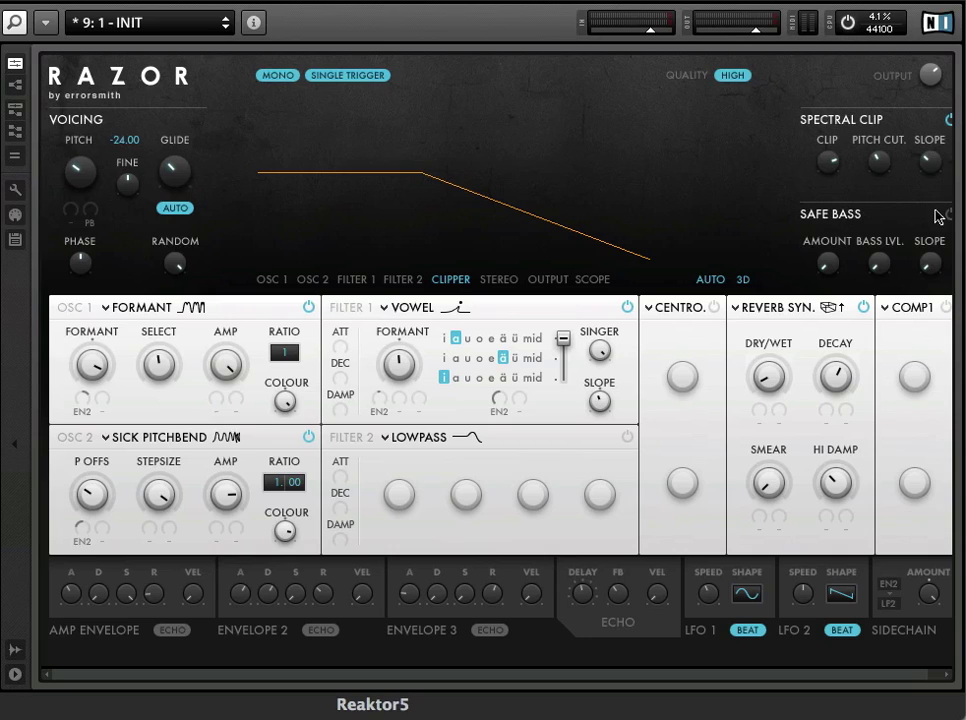
Step: Switch on Safe Bass with maximum amount, bass level at about two thirds and slope just below the midpoint
{"action": "left_click", "coordinate": [836, 268]}
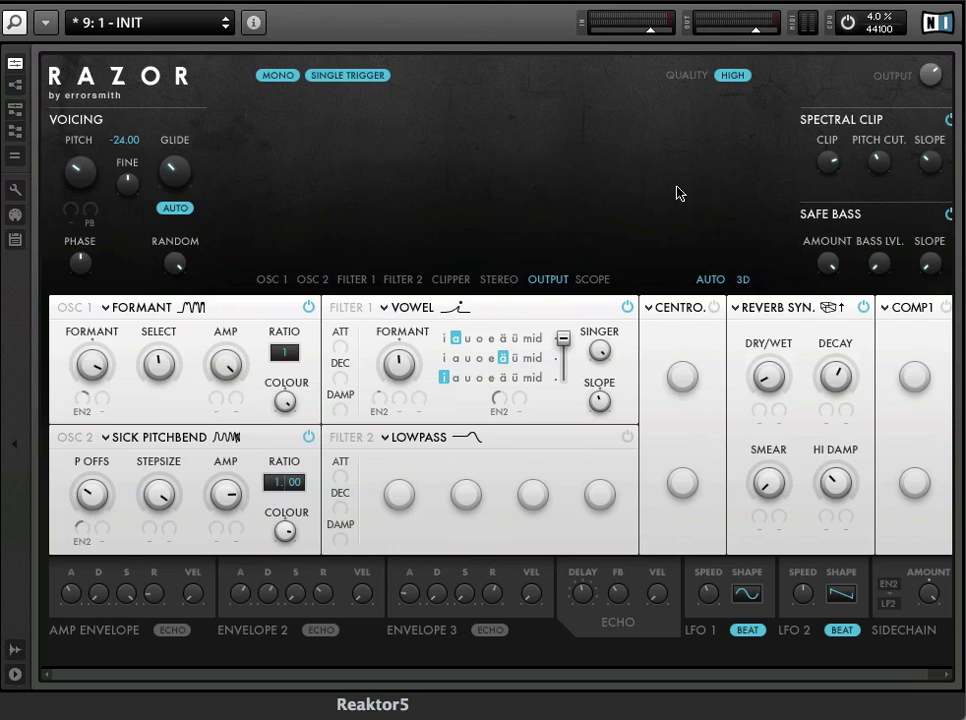
{"action": "left_click_drag", "start_coordinate": [873, 270], "coordinate": [923, 183]}
{"action": "mouse_move", "coordinate": [913, 236]}
{"action": "left_mouse_down"}
{"action": "mouse_move", "coordinate": [927, 259]}
{"action": "mouse_move", "coordinate": [922, 219]}
{"action": "left_mouse_up"}
Step: Sweep filter 1's vowel slider between 1 and -1 to compare the vowel sounds, ending at 1
{"action": "left_click_drag", "start_coordinate": [566, 356], "coordinate": [563, 376]}
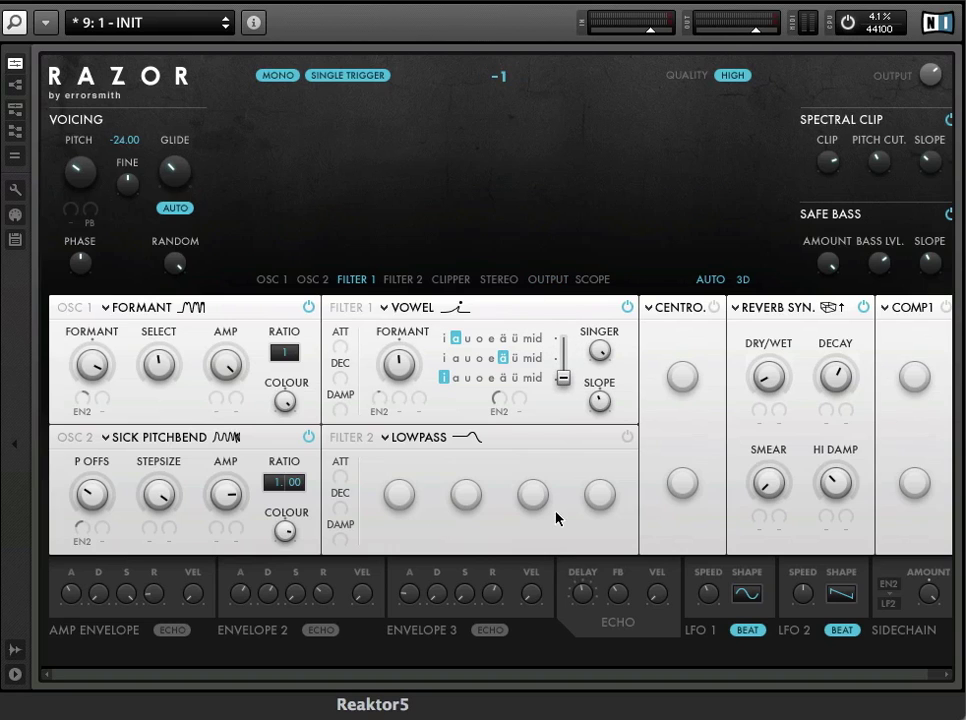
{"action": "left_click_drag", "start_coordinate": [557, 518], "coordinate": [574, 331]}
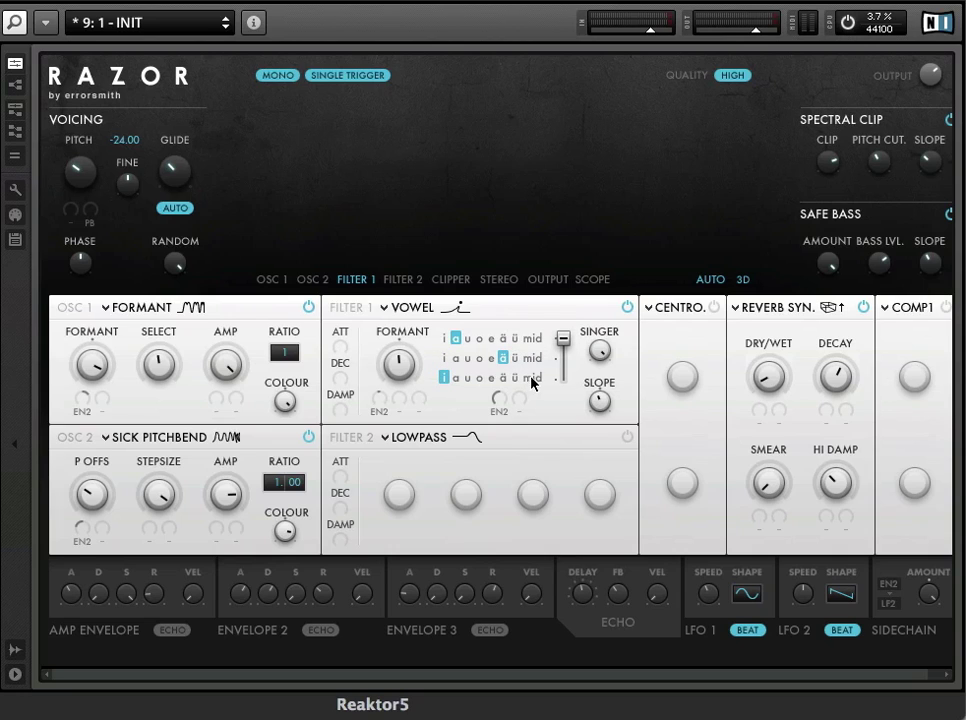
{"action": "left_click_drag", "start_coordinate": [563, 344], "coordinate": [542, 330]}
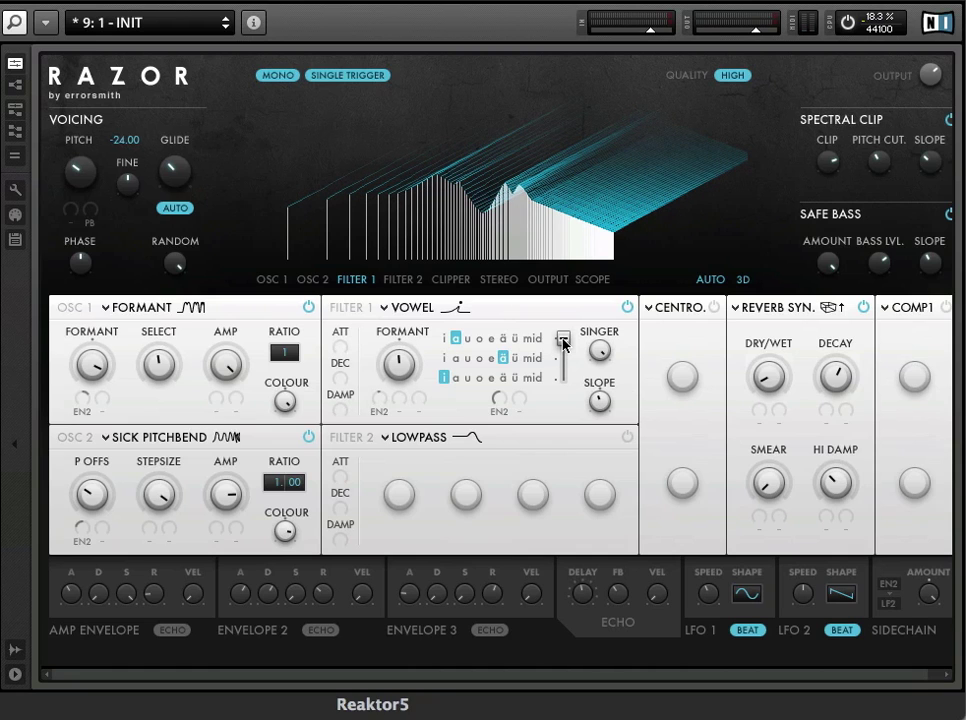
{"action": "left_click_drag", "start_coordinate": [563, 343], "coordinate": [557, 561]}
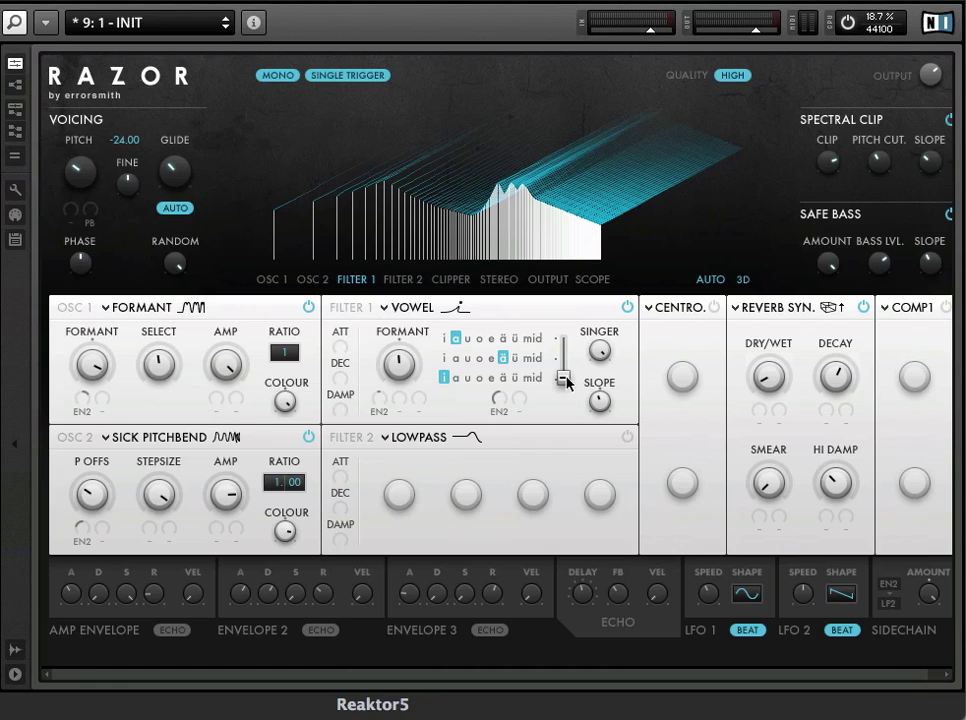
{"action": "left_click_drag", "start_coordinate": [566, 380], "coordinate": [405, 142]}
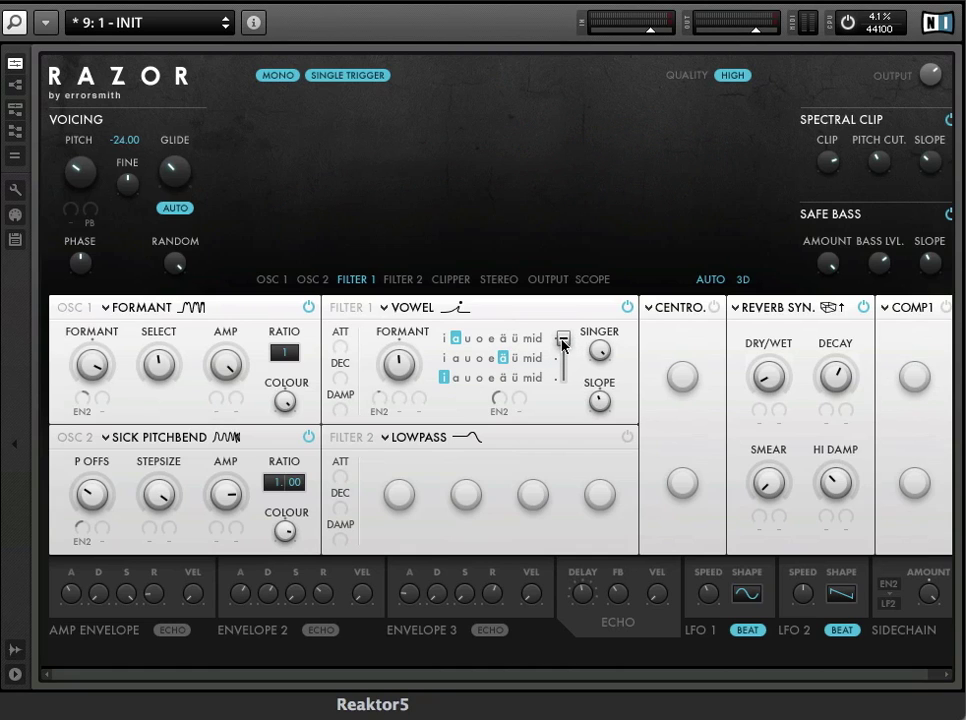
{"action": "left_click_drag", "start_coordinate": [563, 345], "coordinate": [546, 310]}
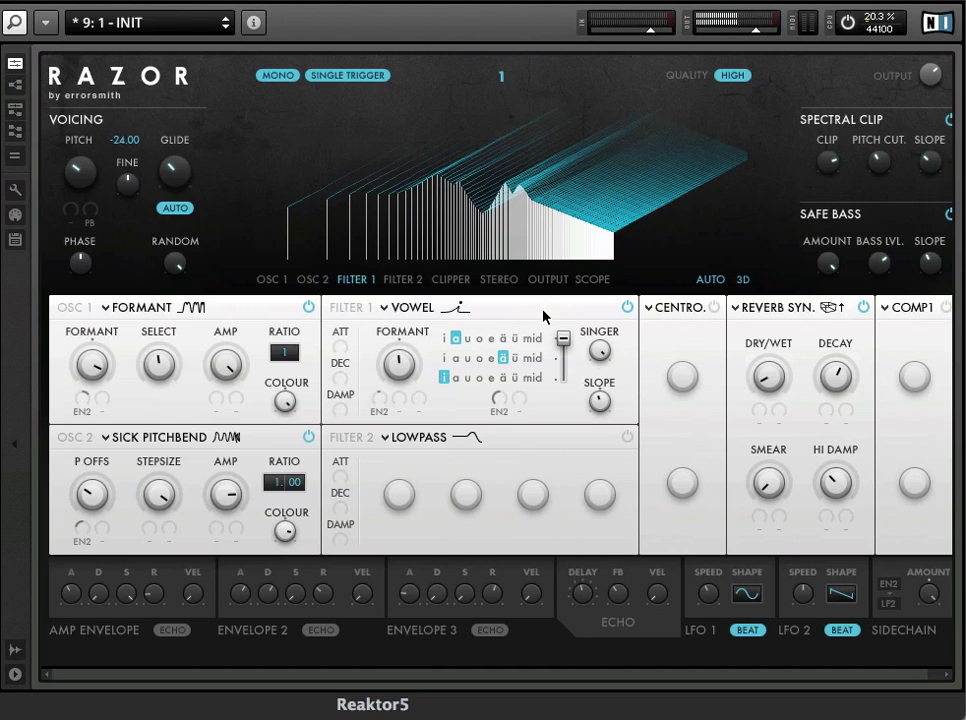